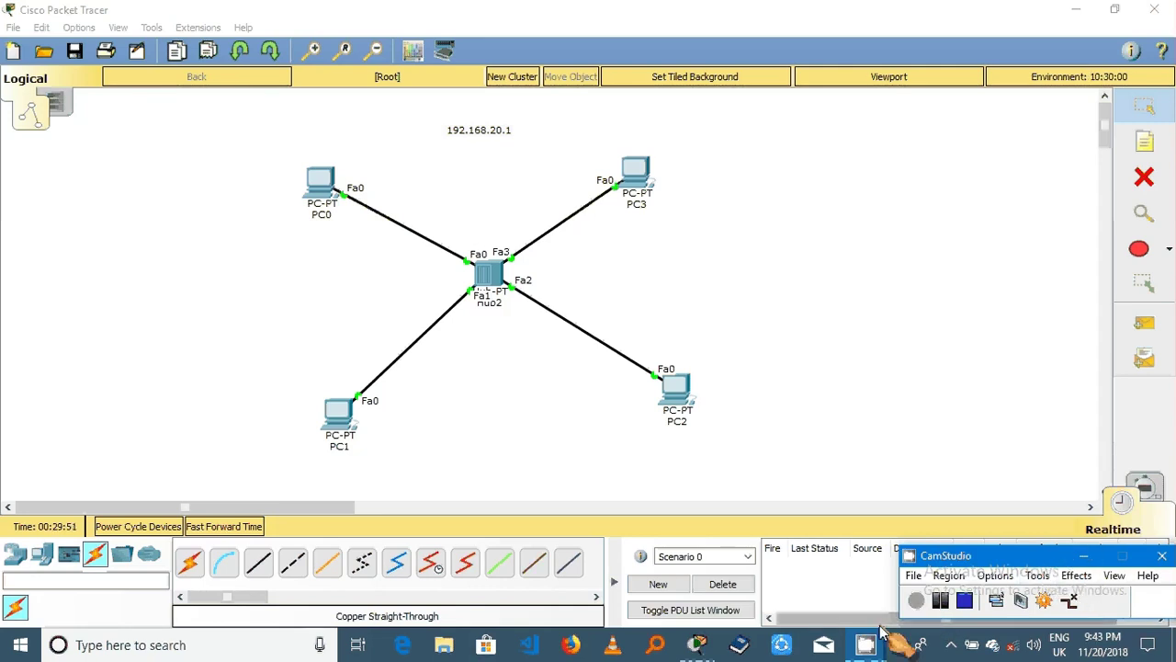
# Step: Place a note right of PC3 with the first line '1 ip address'
pyautogui.click(868, 644)
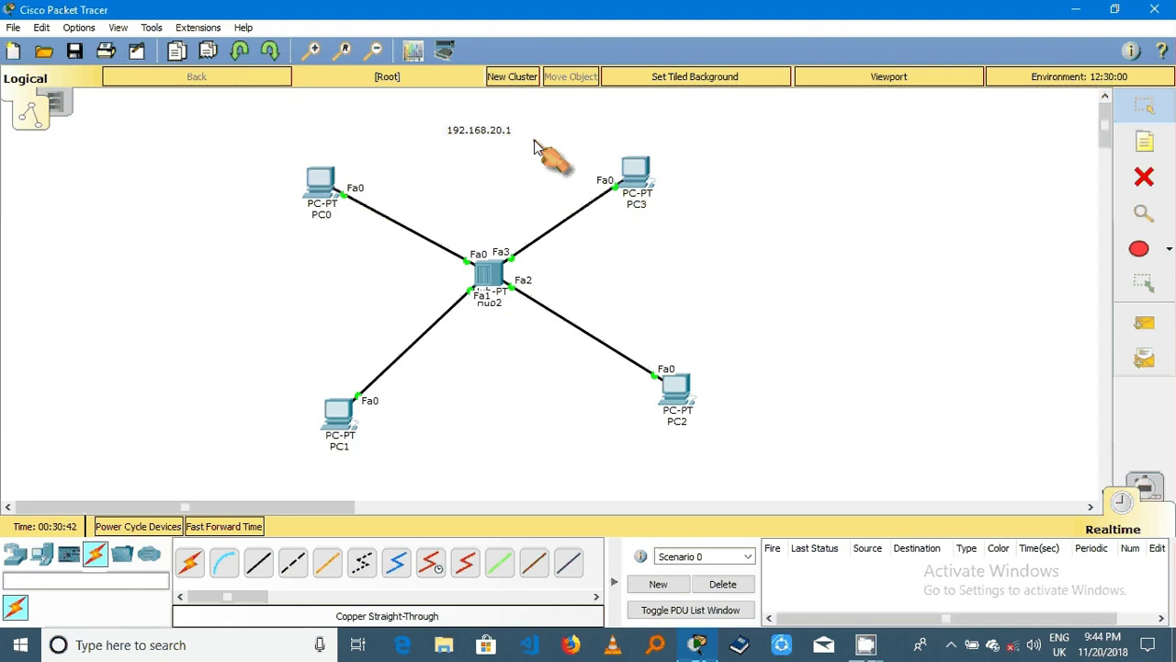
pyautogui.click(1144, 140)
pyautogui.click(798, 175)
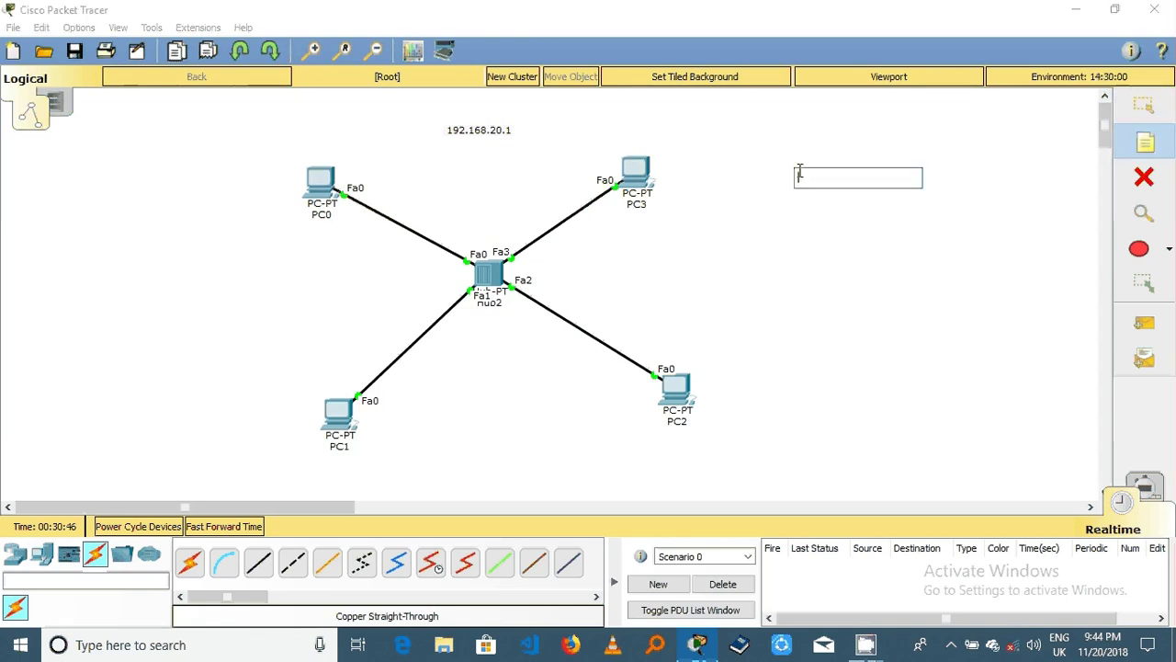
pyautogui.write('1')
pyautogui.press('Return')
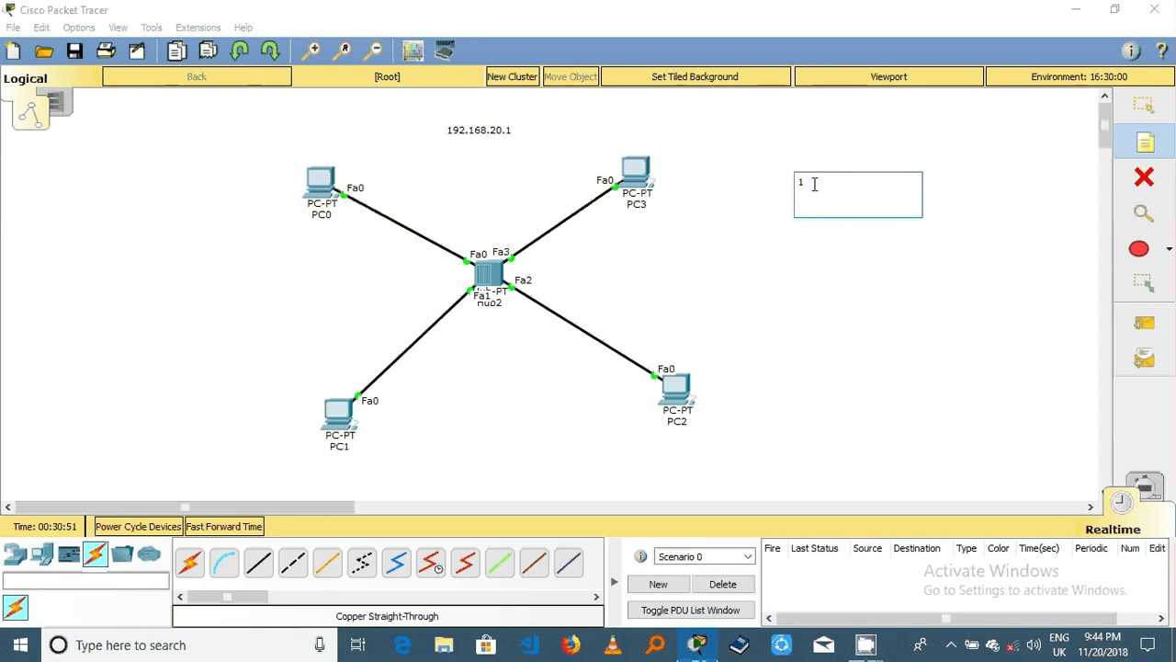
pyautogui.click(814, 183)
pyautogui.write('ip address')
pyautogui.press('Return')
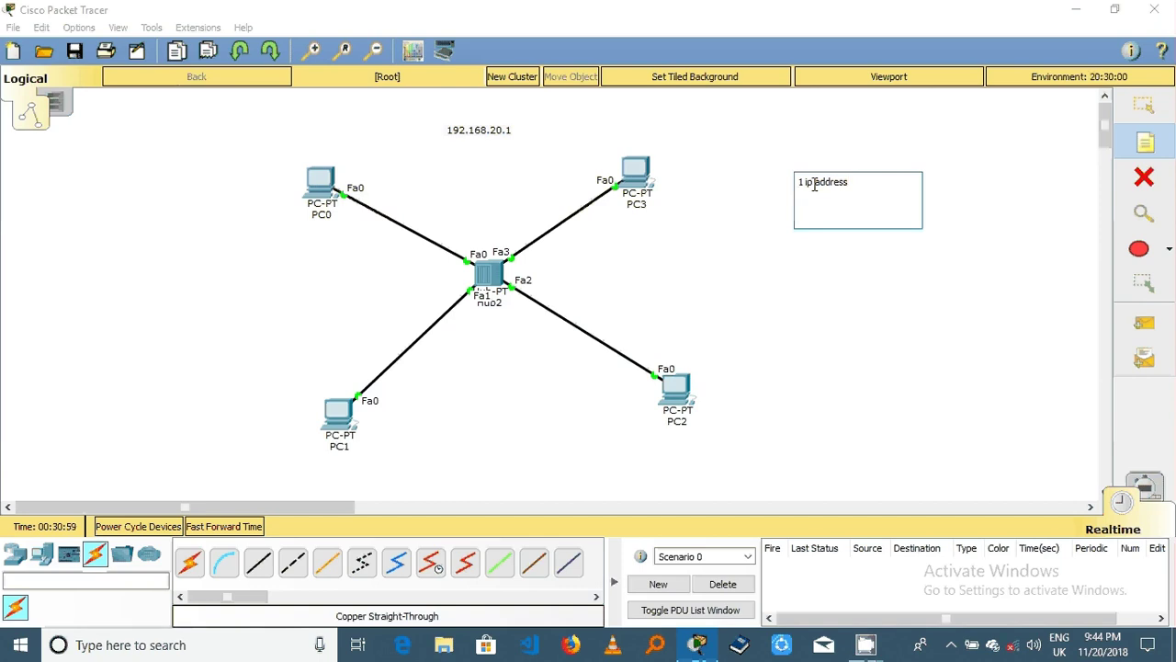
# Step: Add 'subnet mask' and '3. default getway' lines to the note, fixing the extra letter
pyautogui.write('subnet mask')
pyautogui.press('Return')
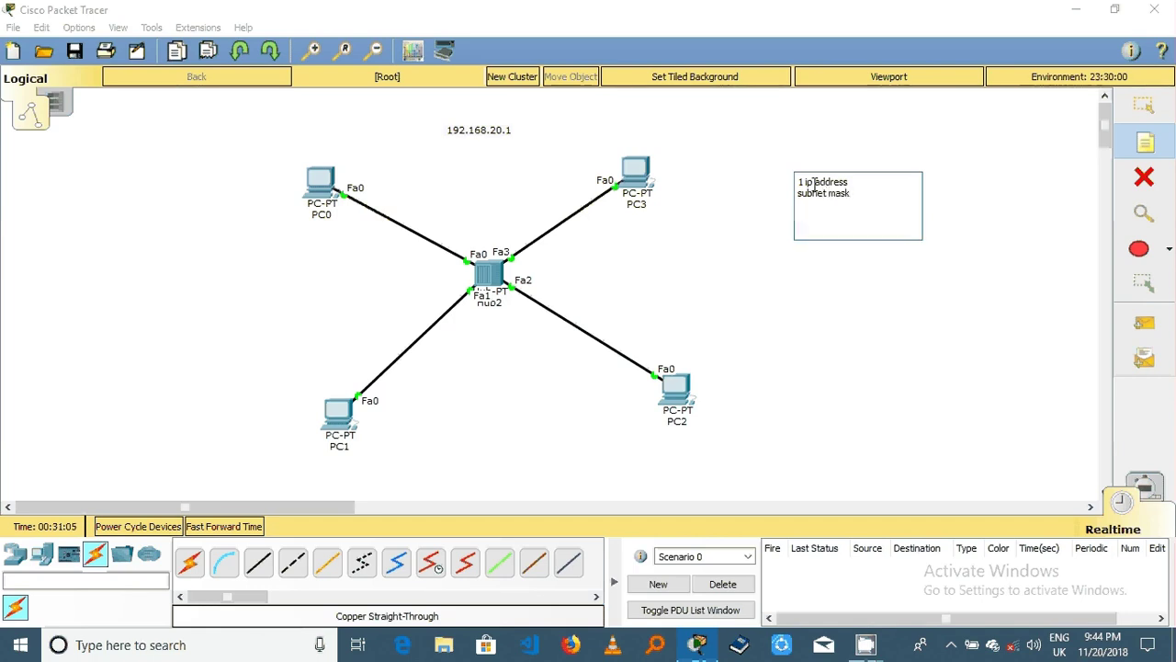
pyautogui.write('3. default getwaay')
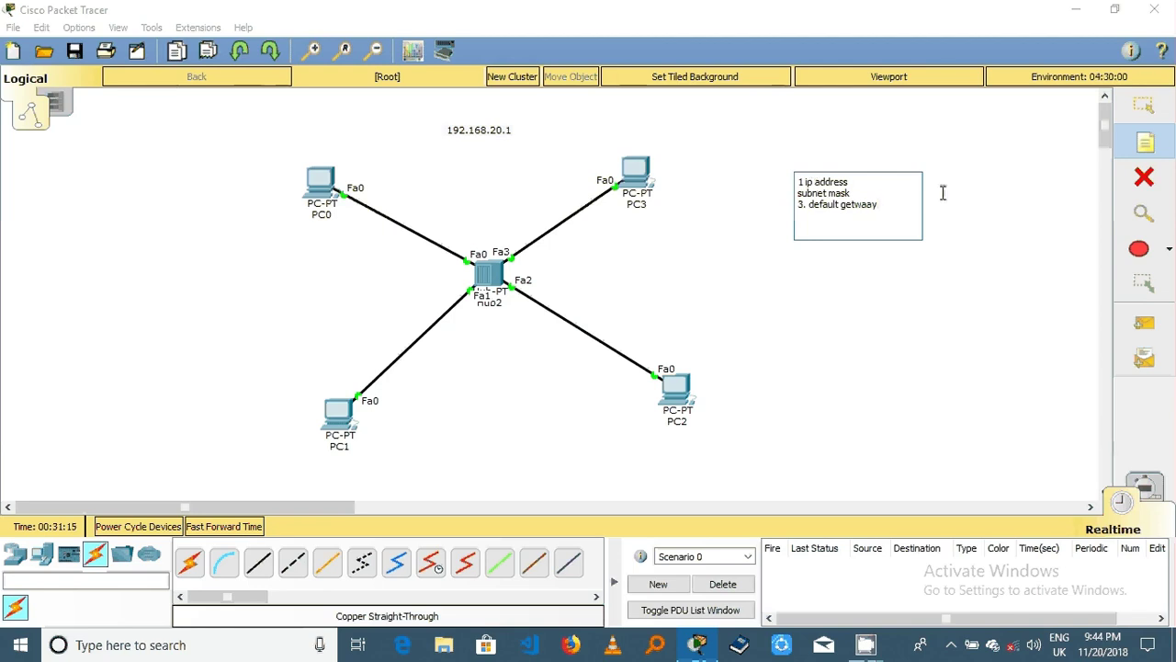
pyautogui.press('BackSpace')
pyautogui.press('BackSpace')
pyautogui.write('y')
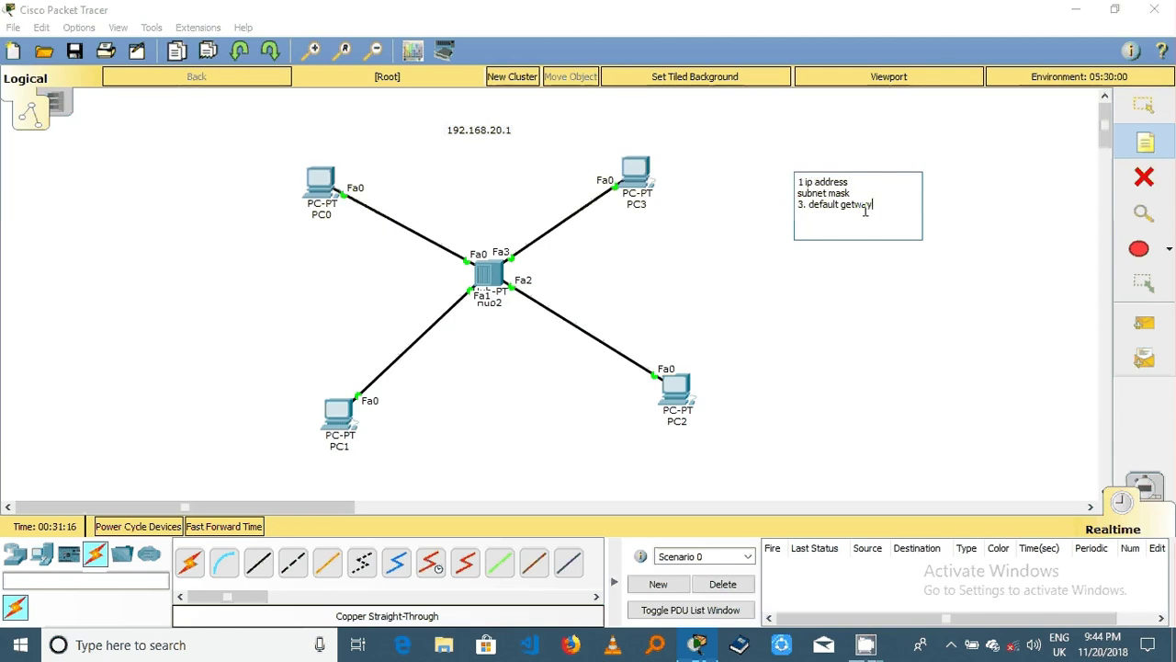
pyautogui.click(799, 260)
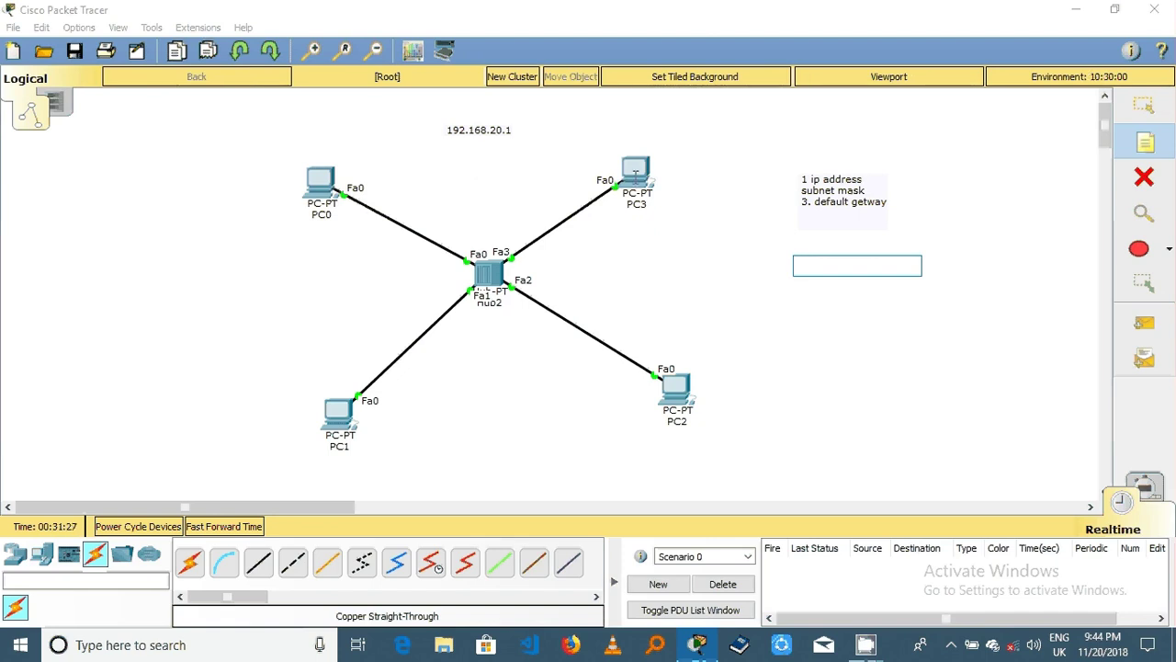
pyautogui.click(1144, 106)
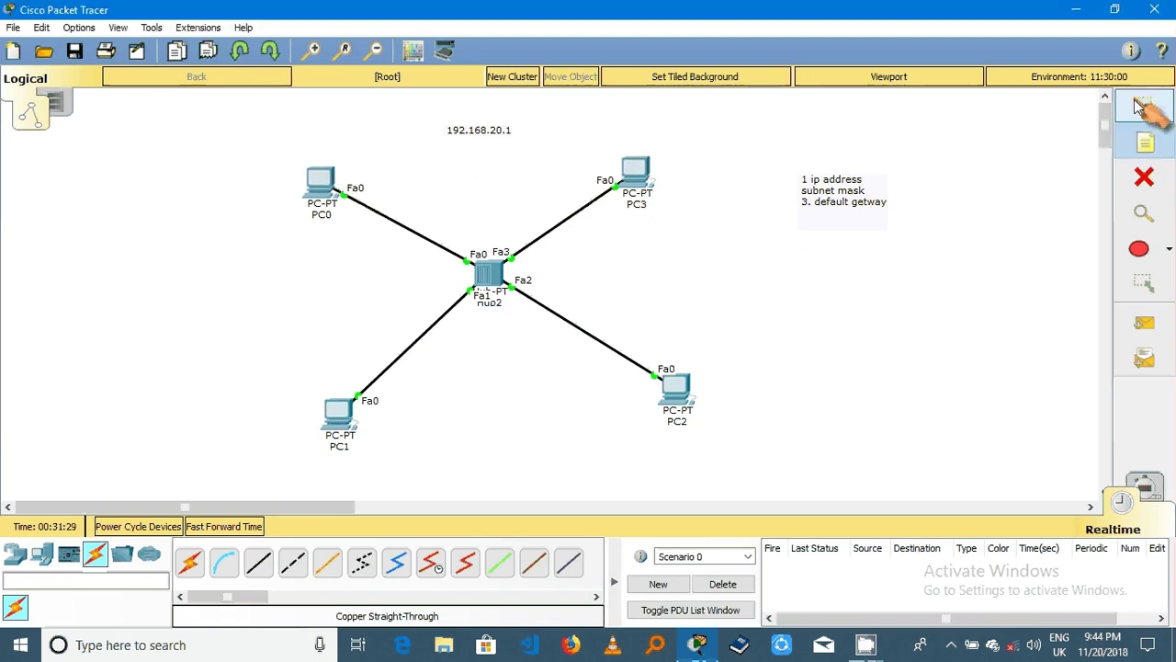
pyautogui.click(321, 184)
pyautogui.click(335, 241)
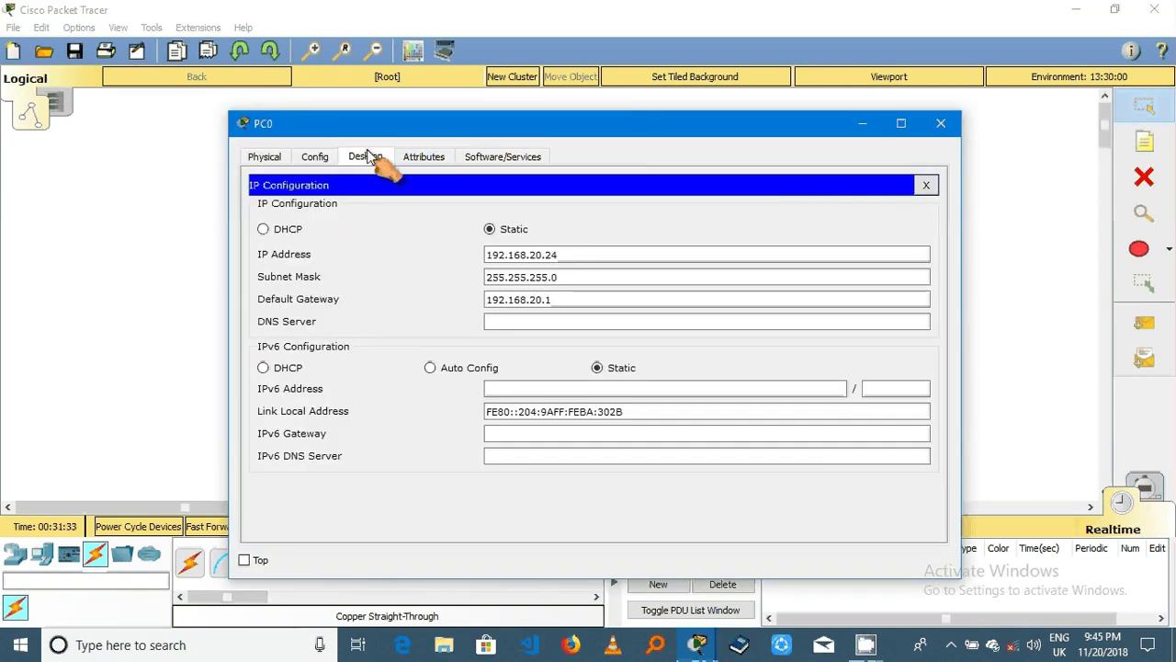
pyautogui.moveTo(622, 133); pyautogui.dragTo(540, 358)
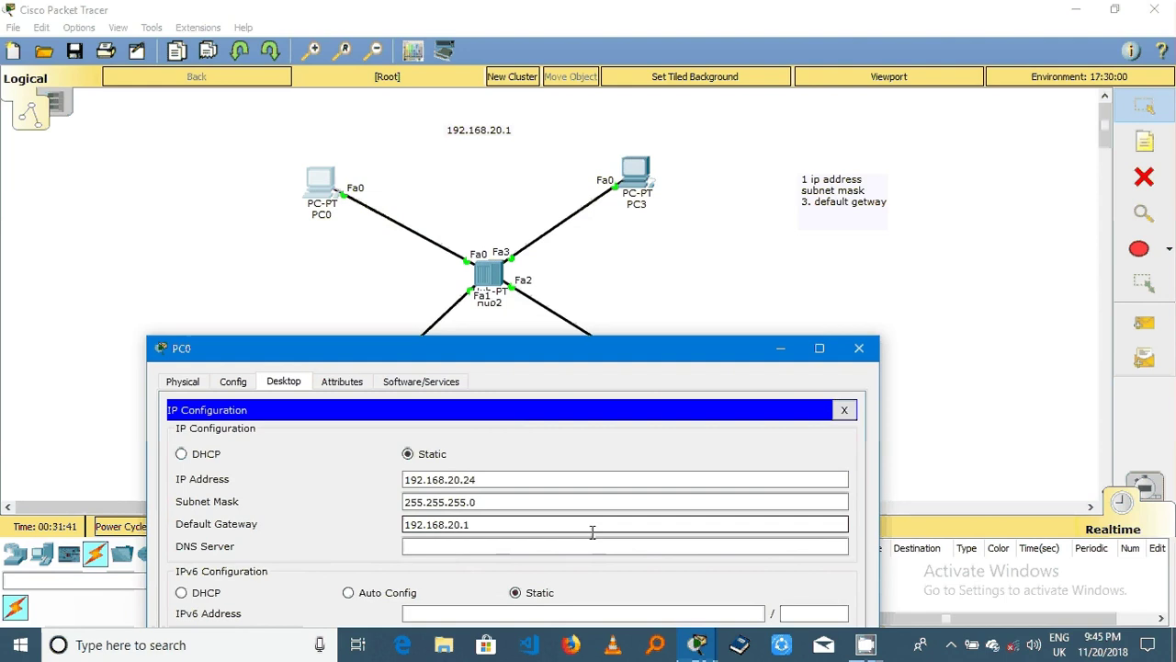
pyautogui.click(859, 349)
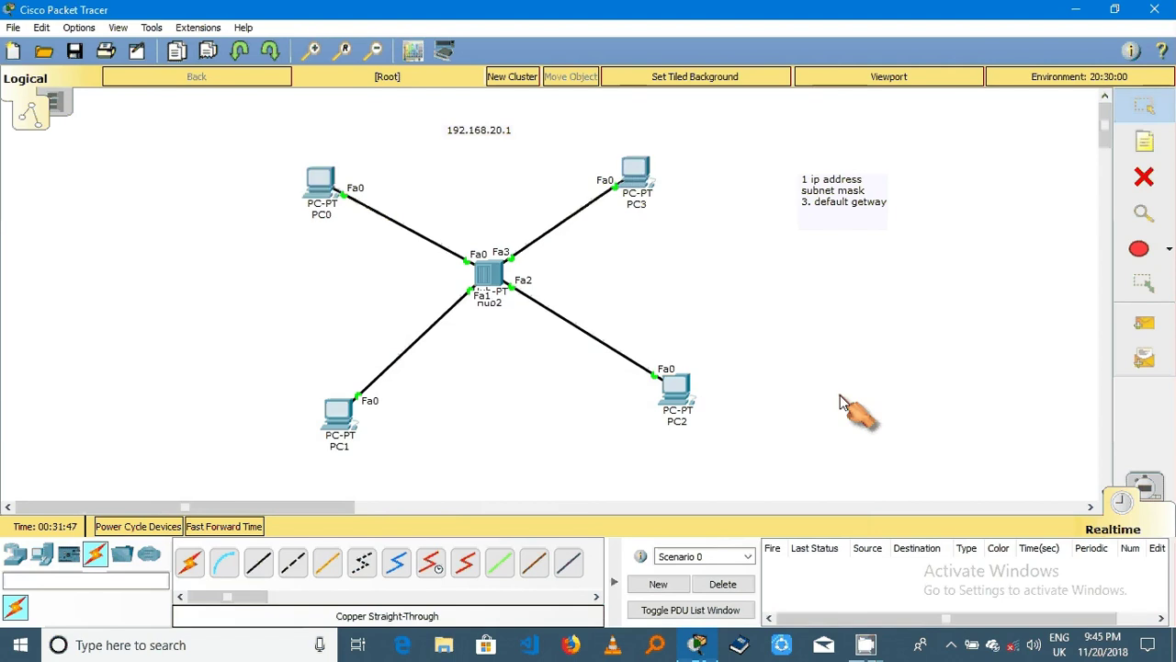
# Step: Send simple PDU pings from PC2 to PC0 and from PC1 to PC3 in Realtime mode
pyautogui.click(1144, 322)
pyautogui.click(677, 390)
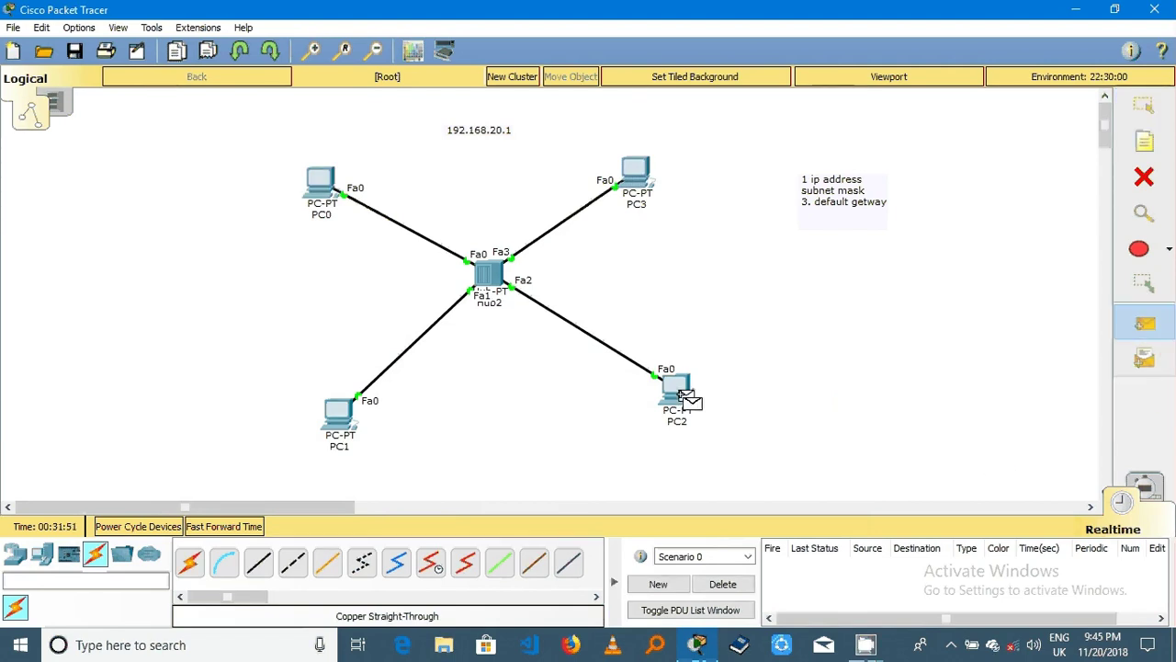
pyautogui.click(315, 182)
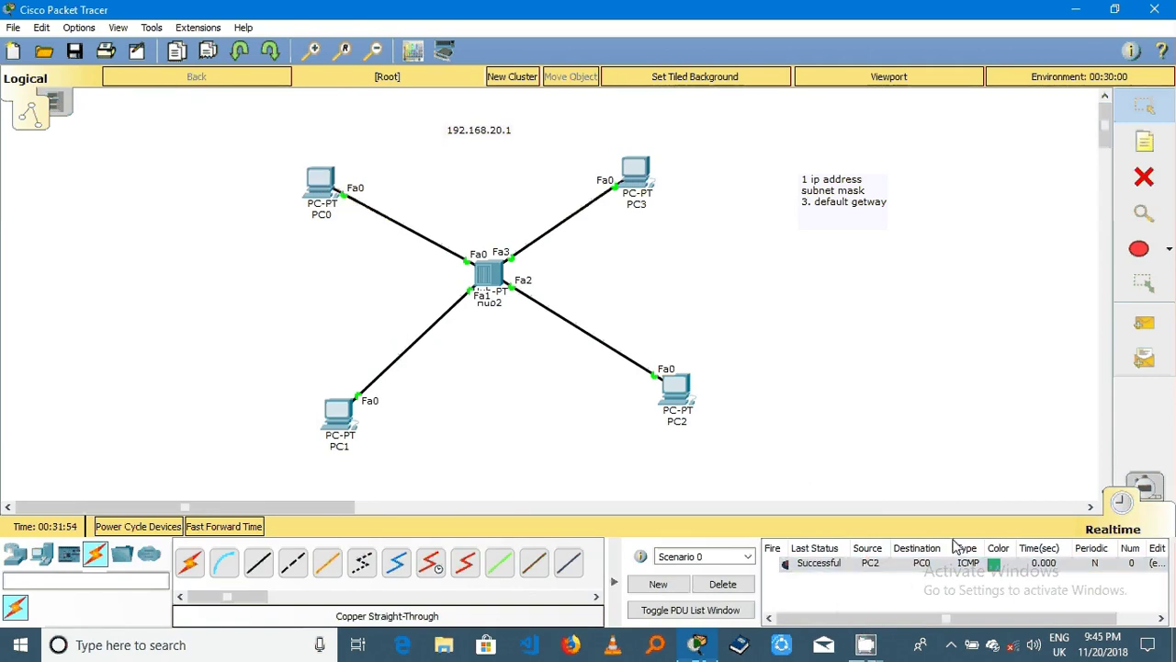
pyautogui.click(1144, 322)
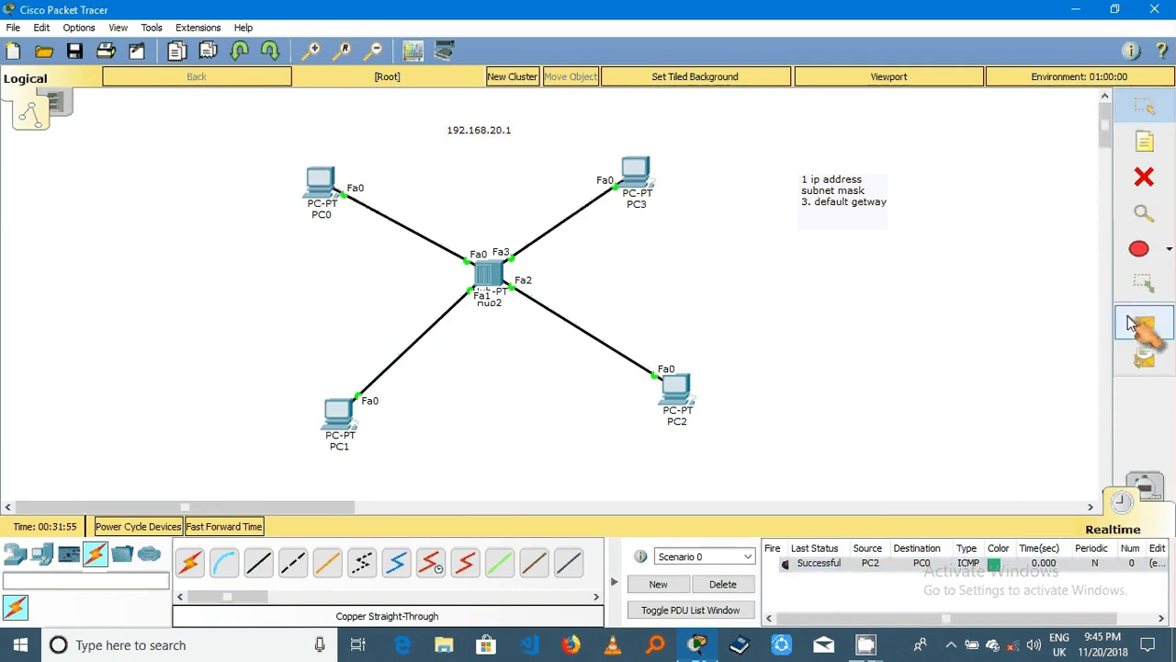
pyautogui.click(352, 422)
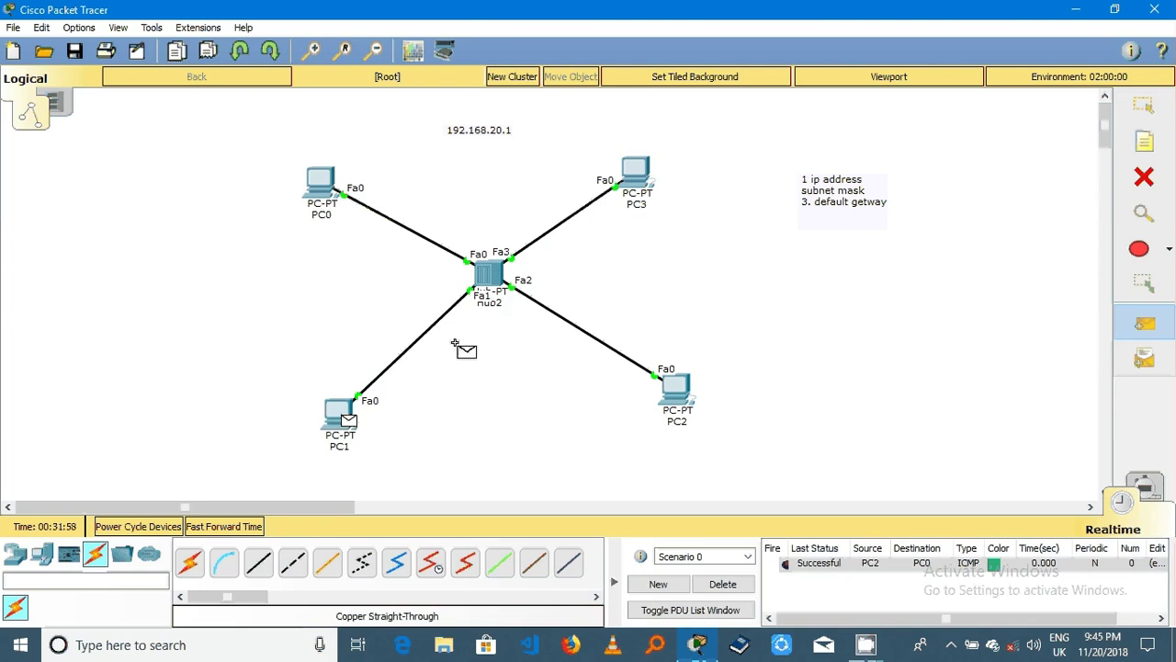
pyautogui.click(636, 173)
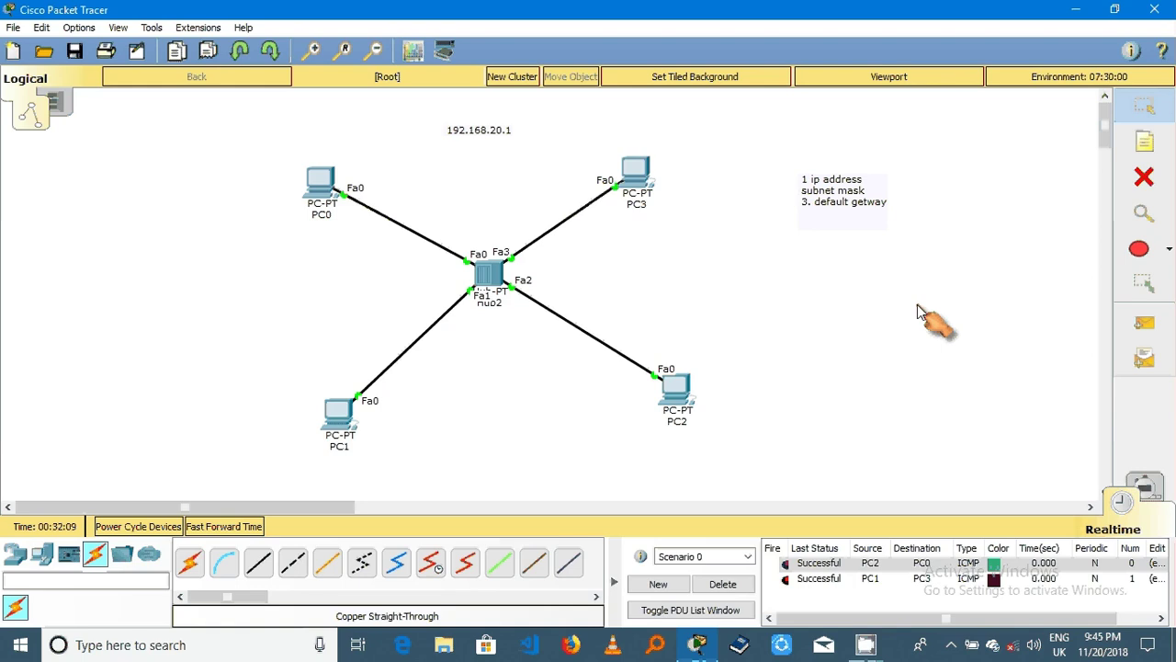
# Step: Switch to Simulation mode and delete the existing pings from Scenario 0
pyautogui.click(1144, 487)
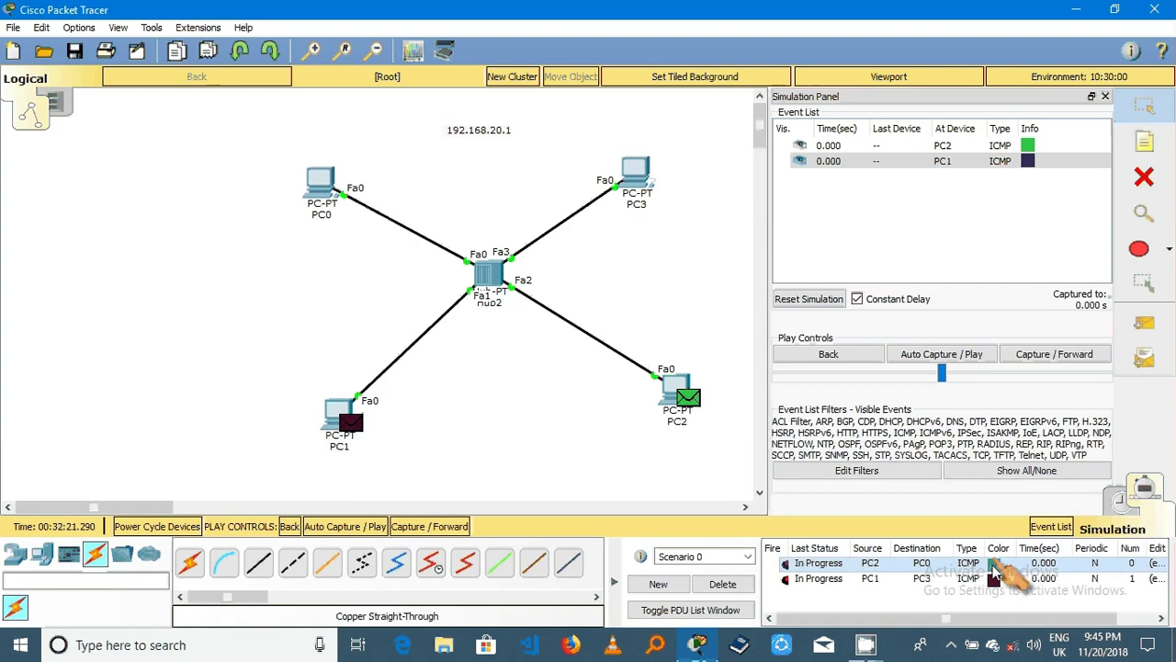
pyautogui.click(724, 584)
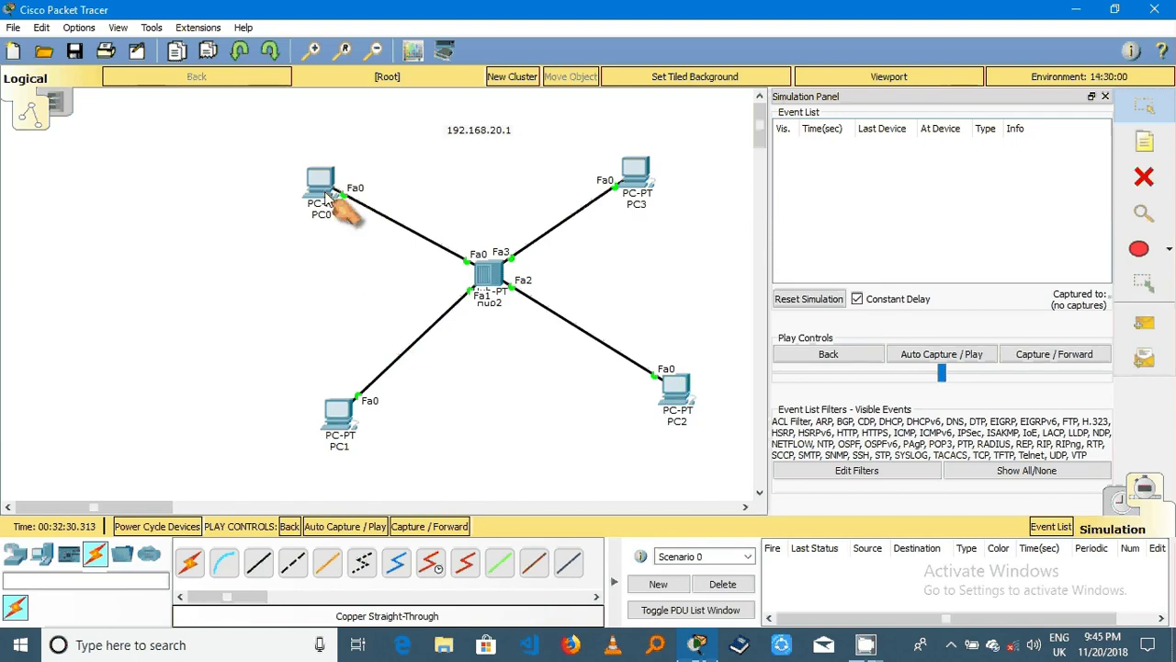
pyautogui.moveTo(327, 197)
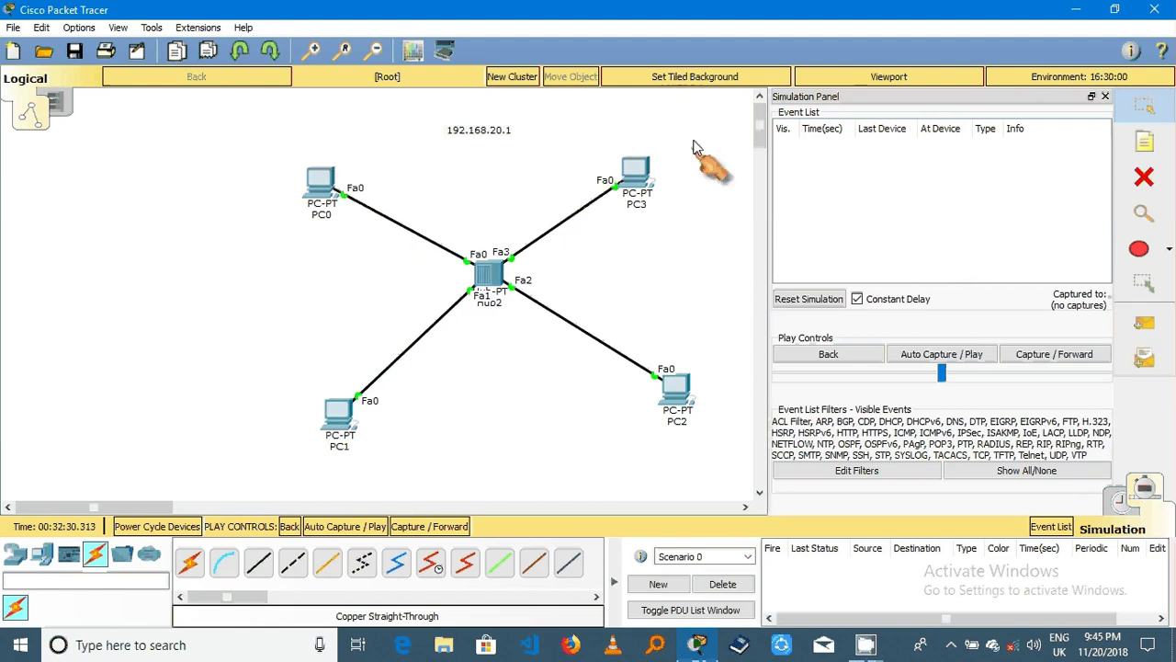
pyautogui.moveTo(646, 177)
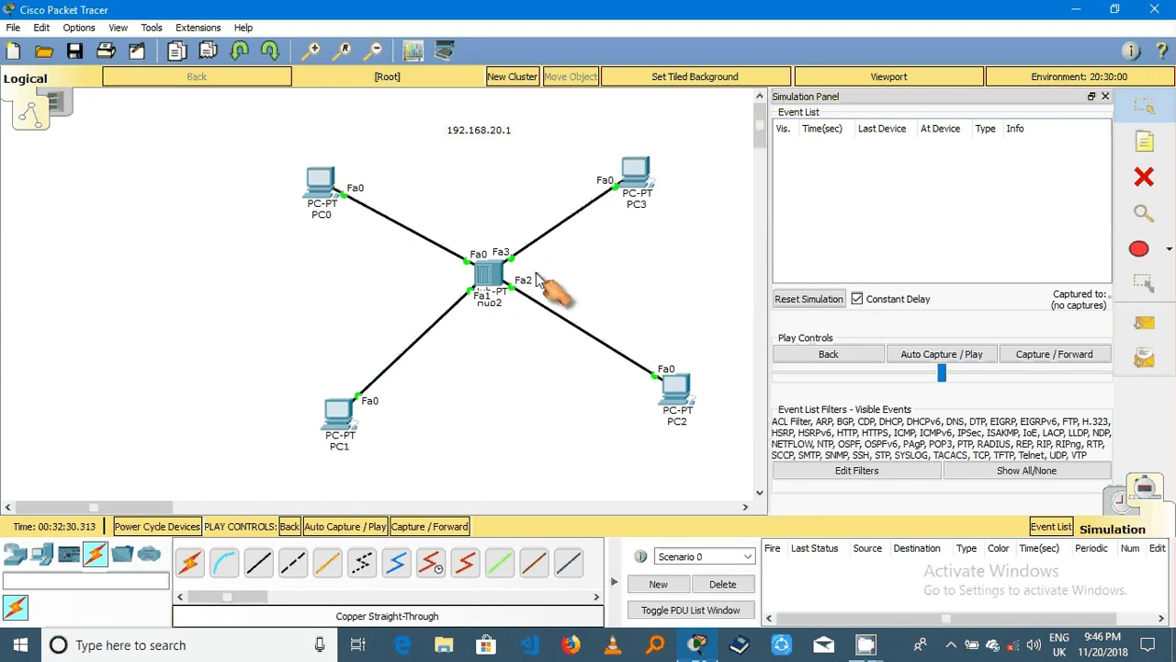
# Step: Queue simple PDU pings from PC2 to PC0 and from PC0 to PC1
pyautogui.click(1169, 333)
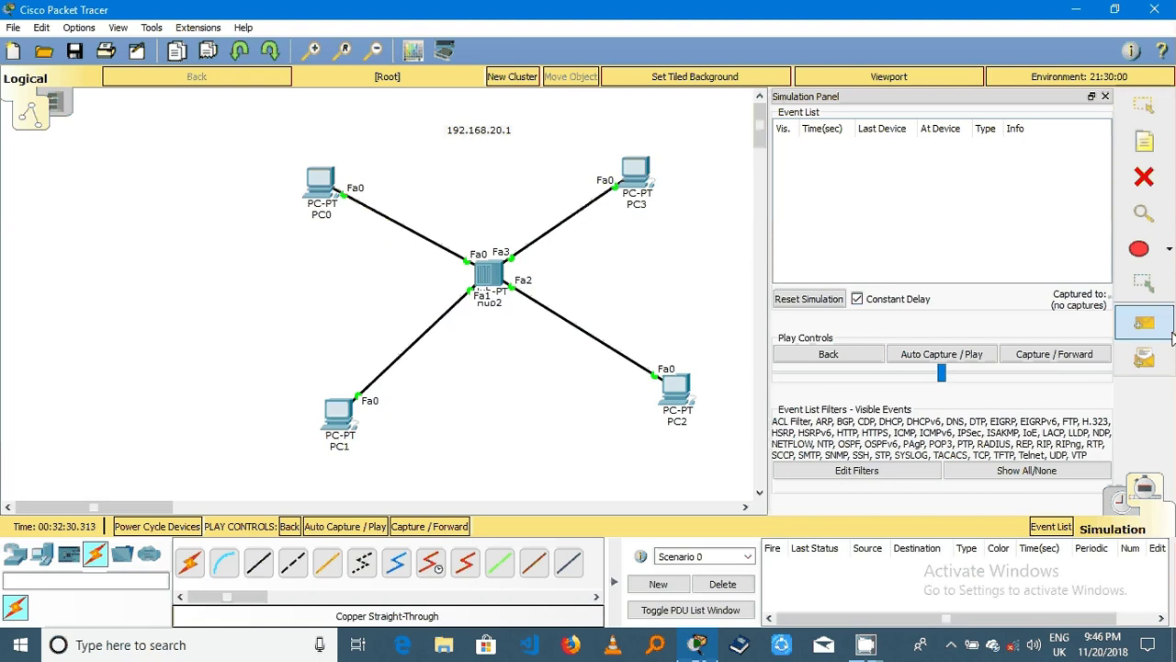
pyautogui.click(680, 386)
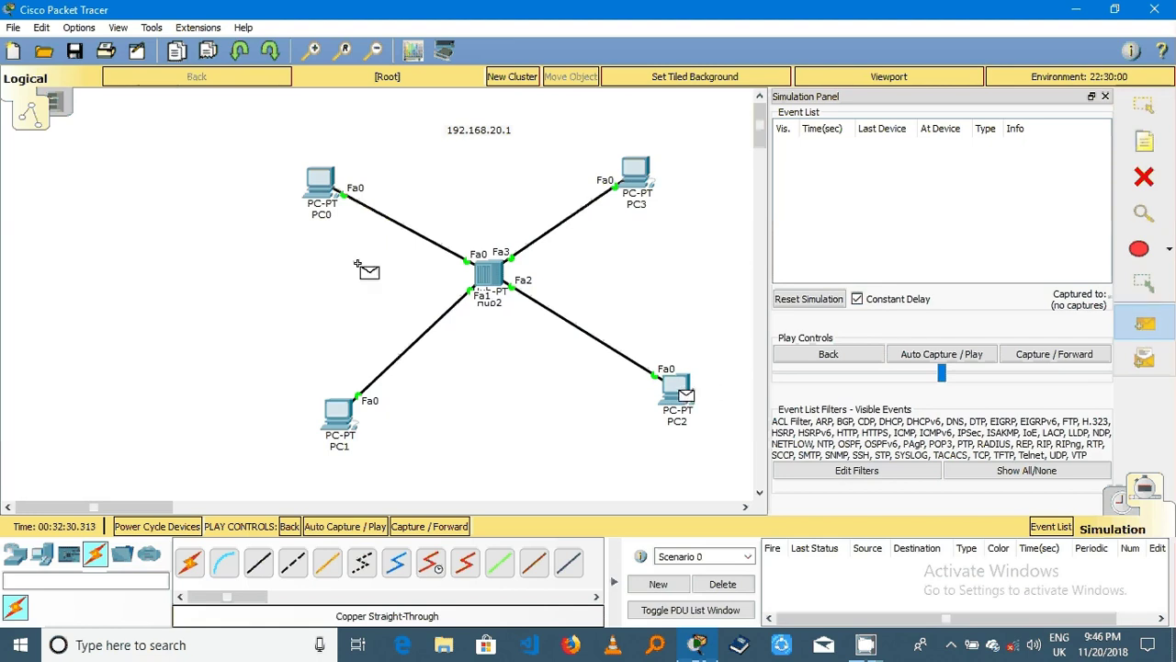
pyautogui.click(331, 171)
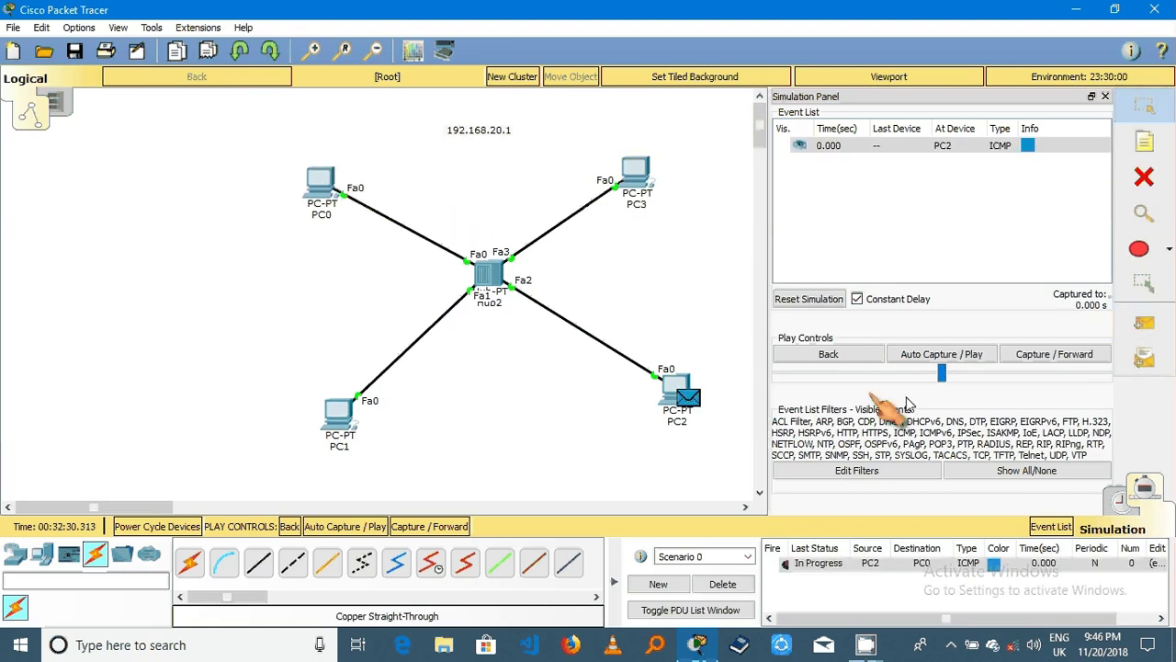
pyautogui.click(1144, 323)
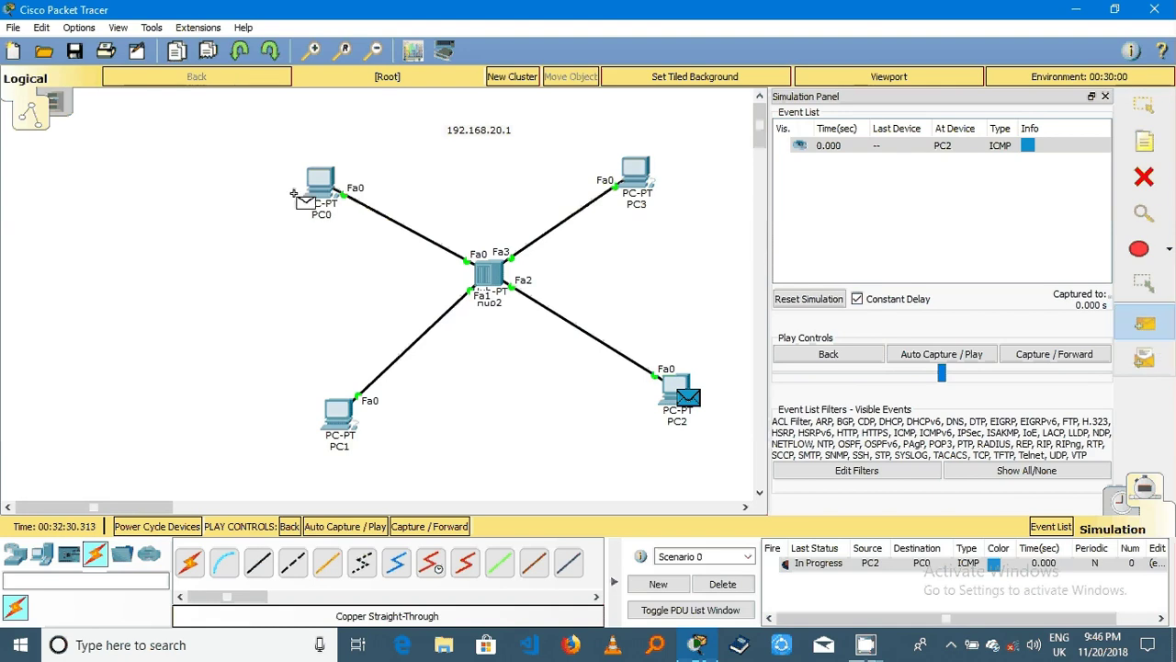
pyautogui.click(317, 185)
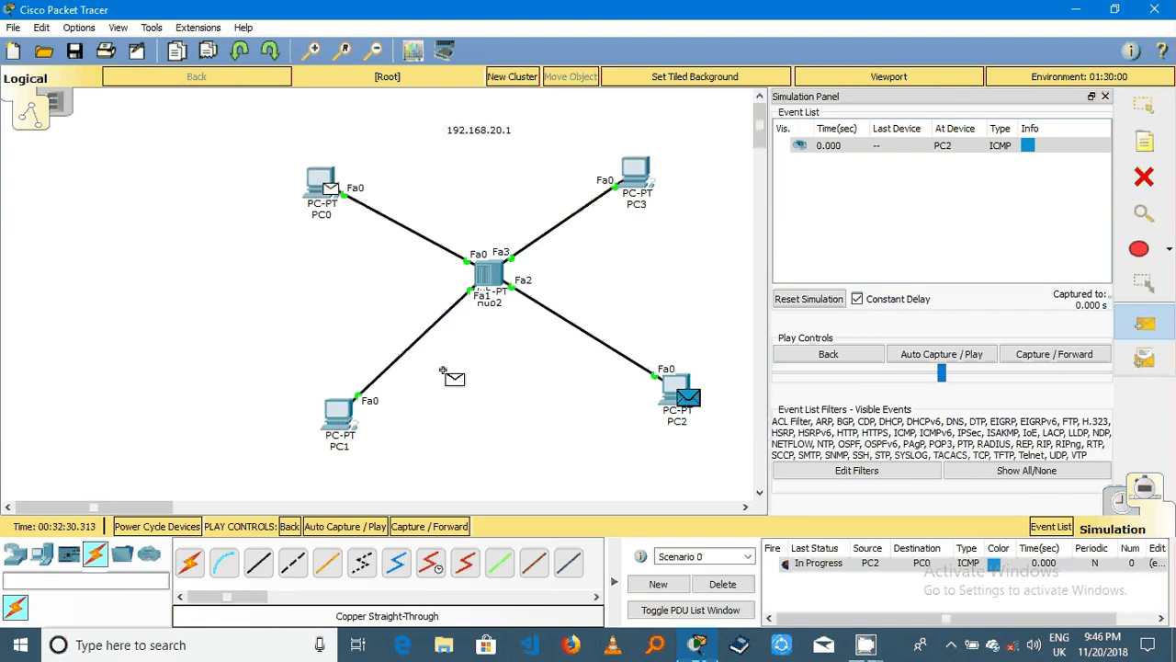
pyautogui.click(340, 418)
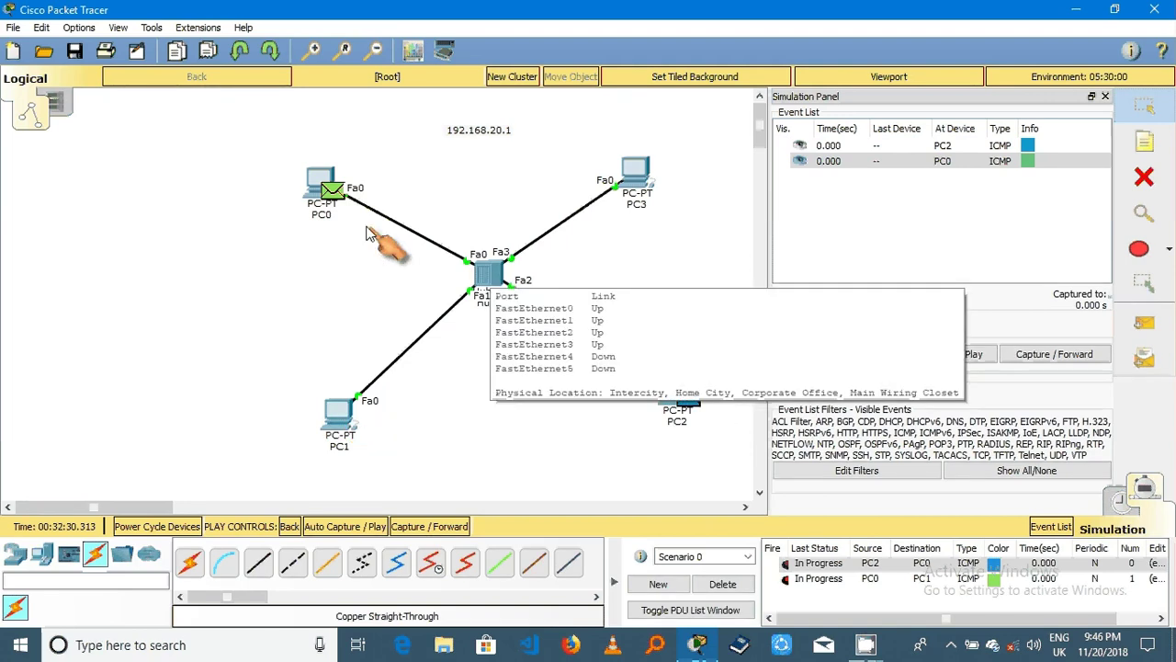
pyautogui.moveTo(315, 177)
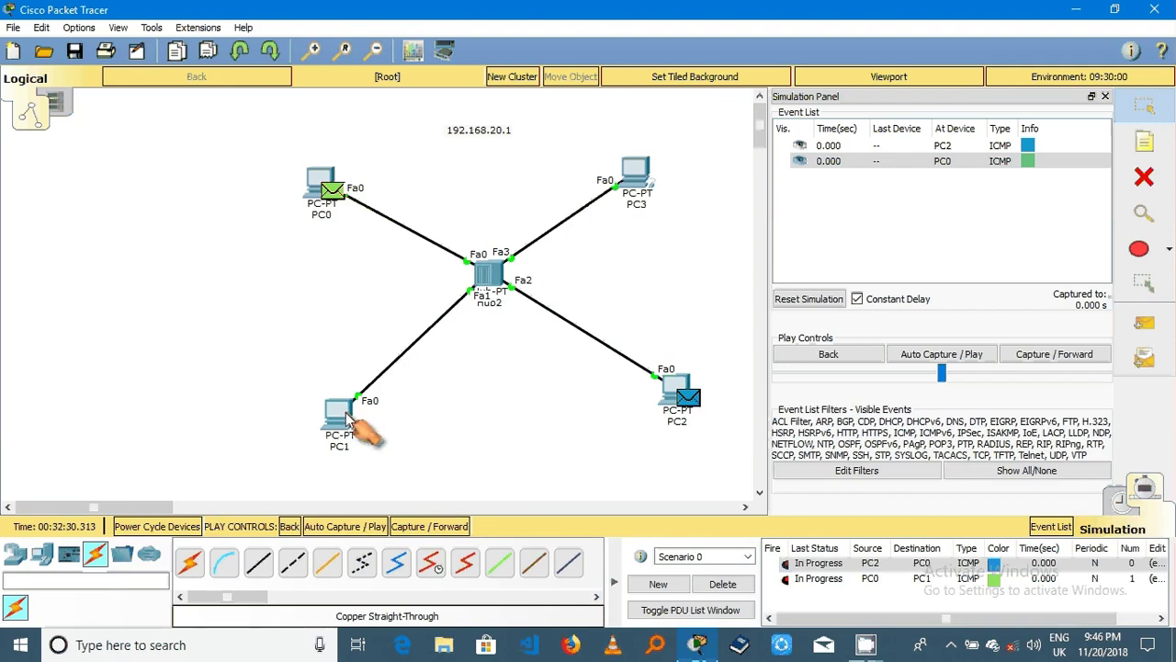
pyautogui.moveTo(351, 416)
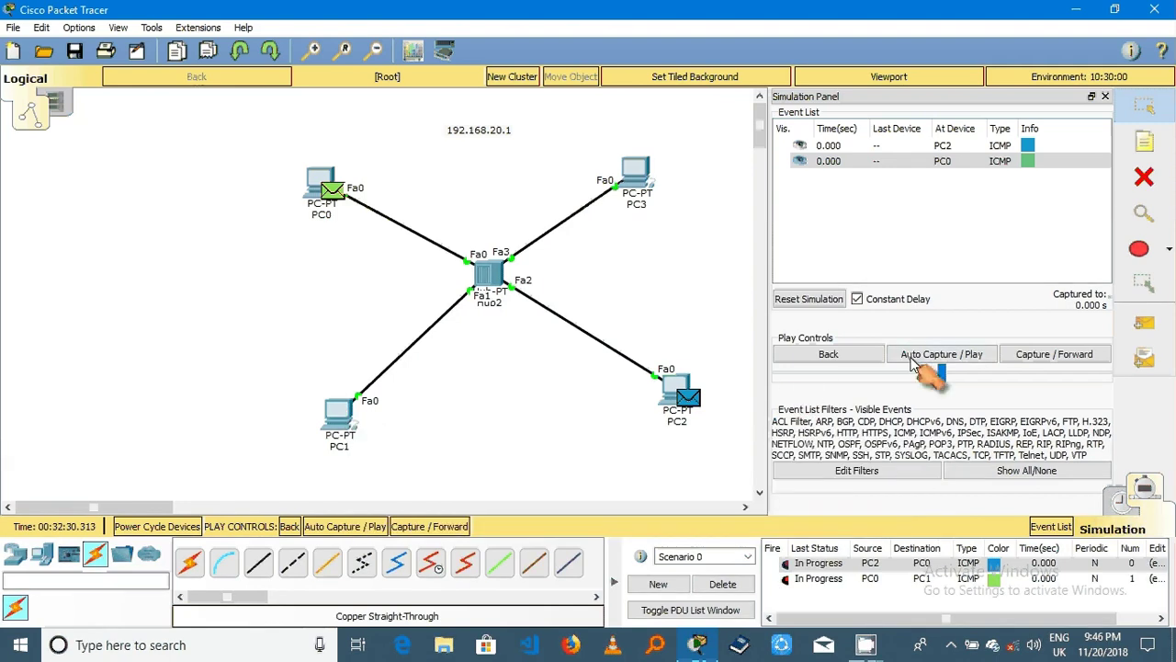
# Step: Play the simulation with Auto Capture until both pings fail at Hub2
pyautogui.click(914, 358)
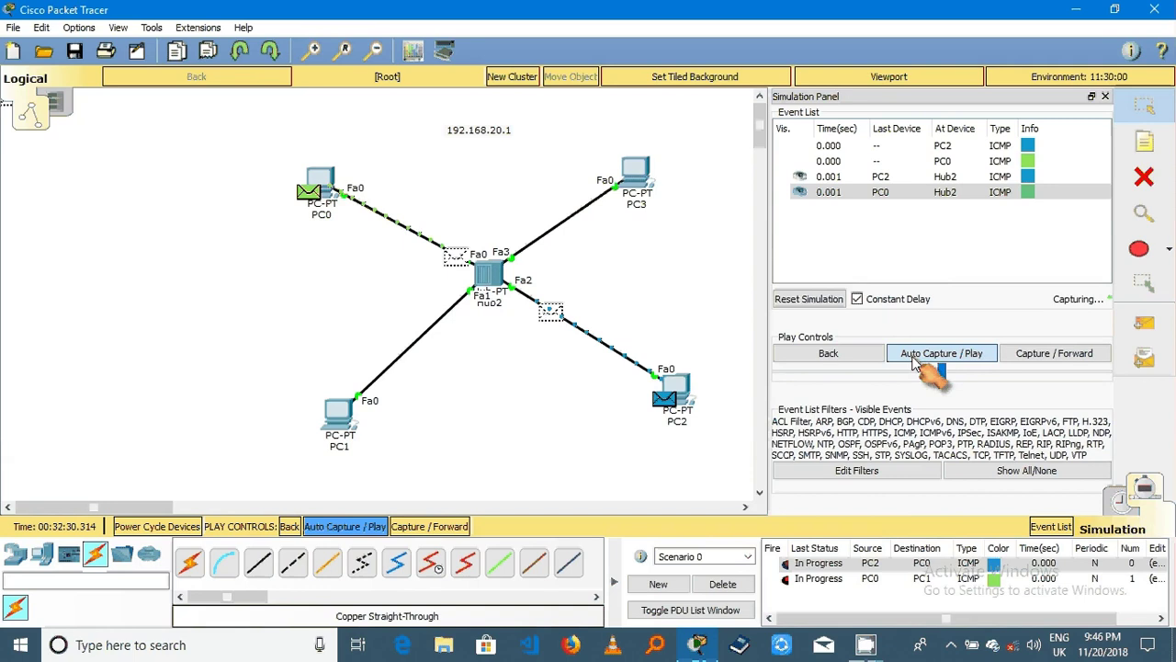
pyautogui.click(914, 358)
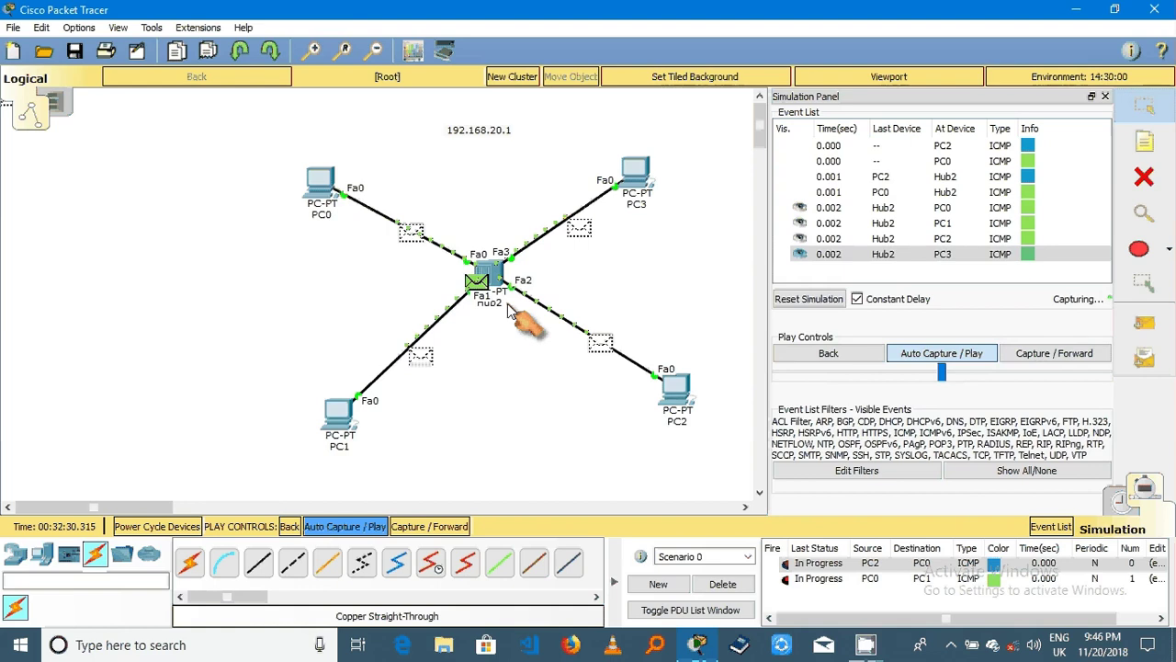
pyautogui.moveTo(511, 310)
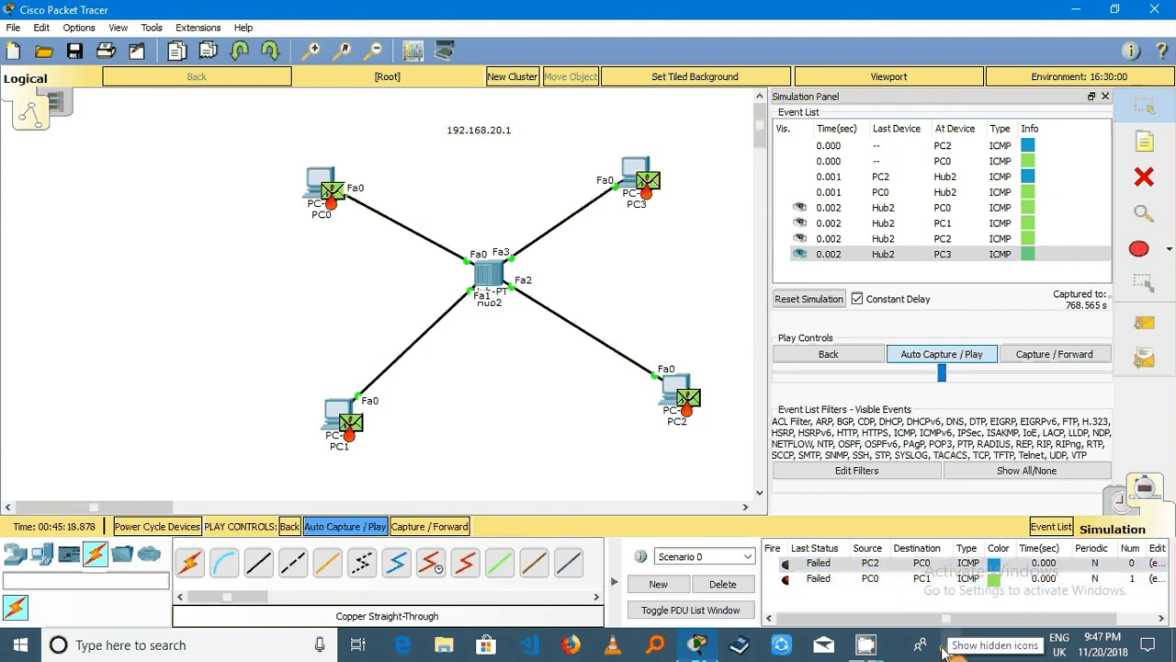
# Step: Switch back to Realtime mode, leaving both pings listed as Failed
pyautogui.click(1119, 505)
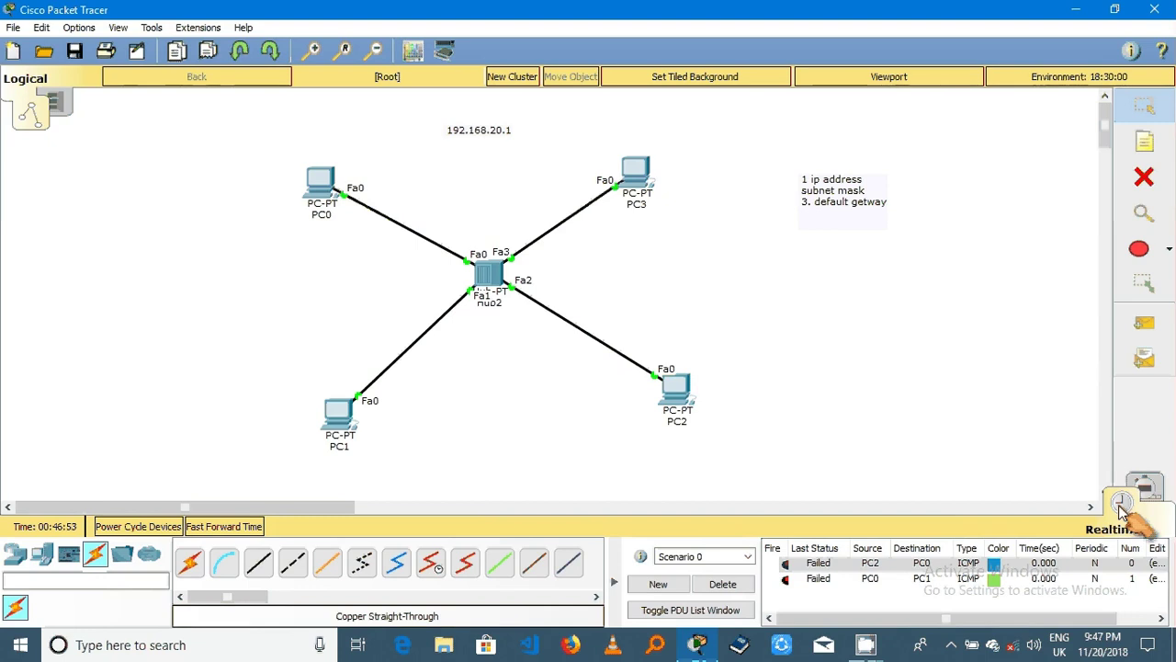